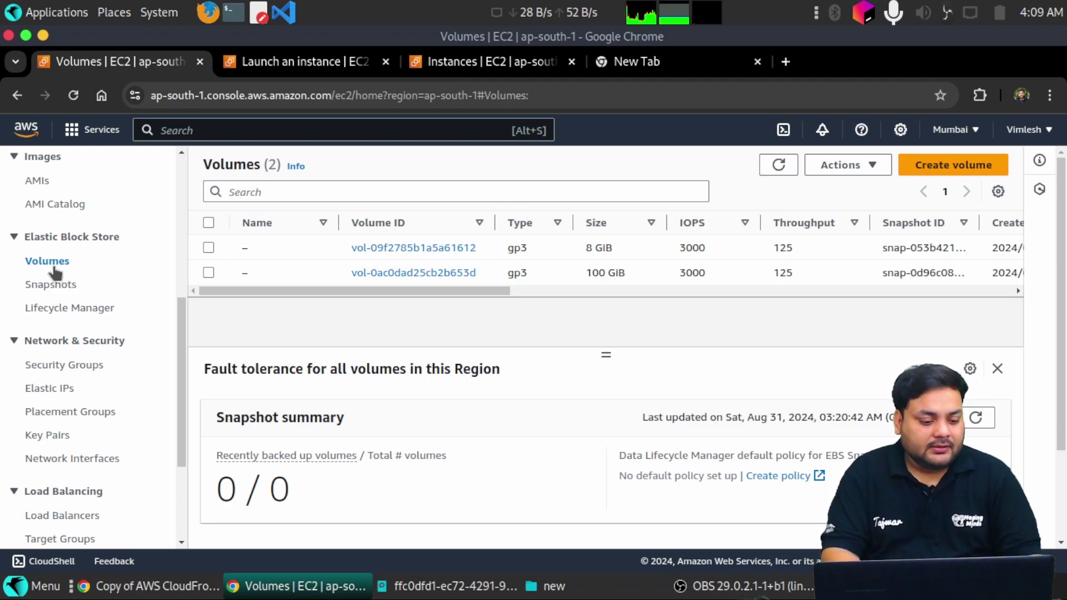
# Step: Open the Lifecycle Manager and start creating a custom lifecycle policy of type EBS snapshot policy
pyautogui.click(60, 309)
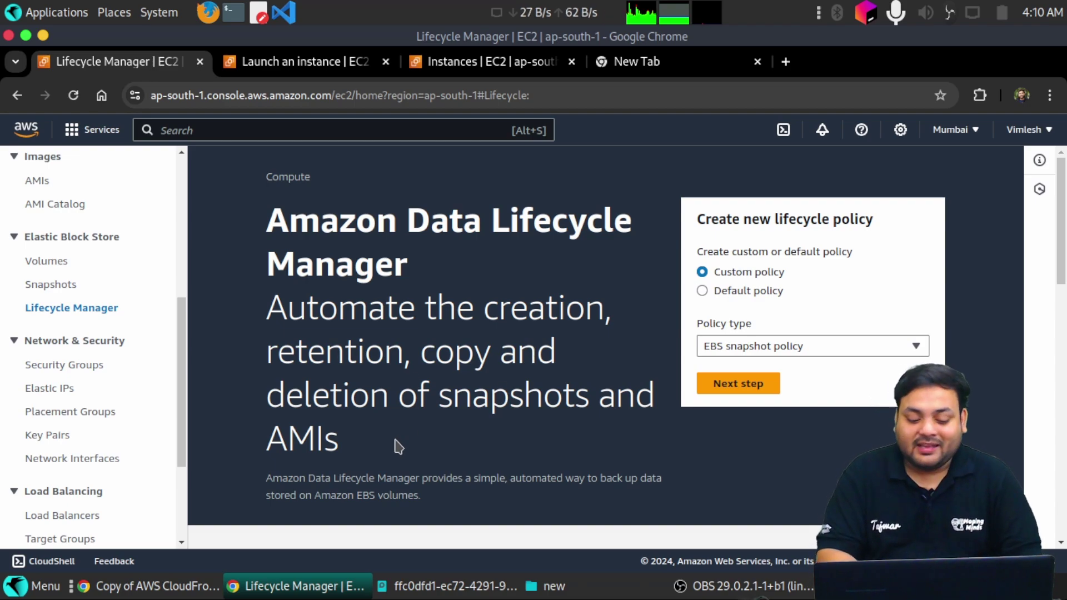
pyautogui.scroll(-3, 398, 446)
pyautogui.scroll(3, 398, 446)
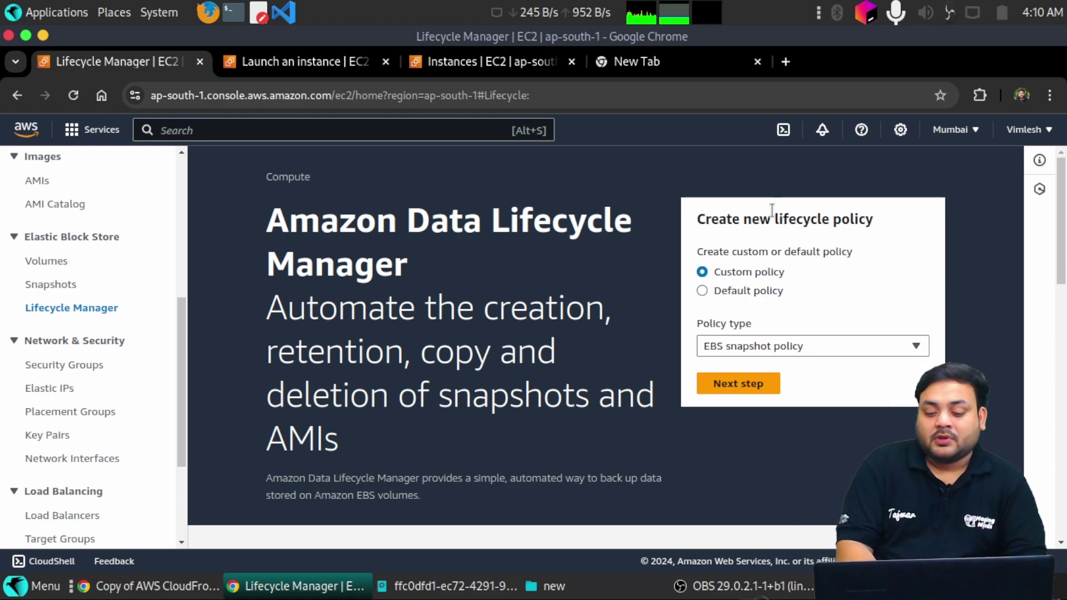
pyautogui.moveTo(722, 220); pyautogui.dragTo(803, 209)
pyautogui.click(804, 209)
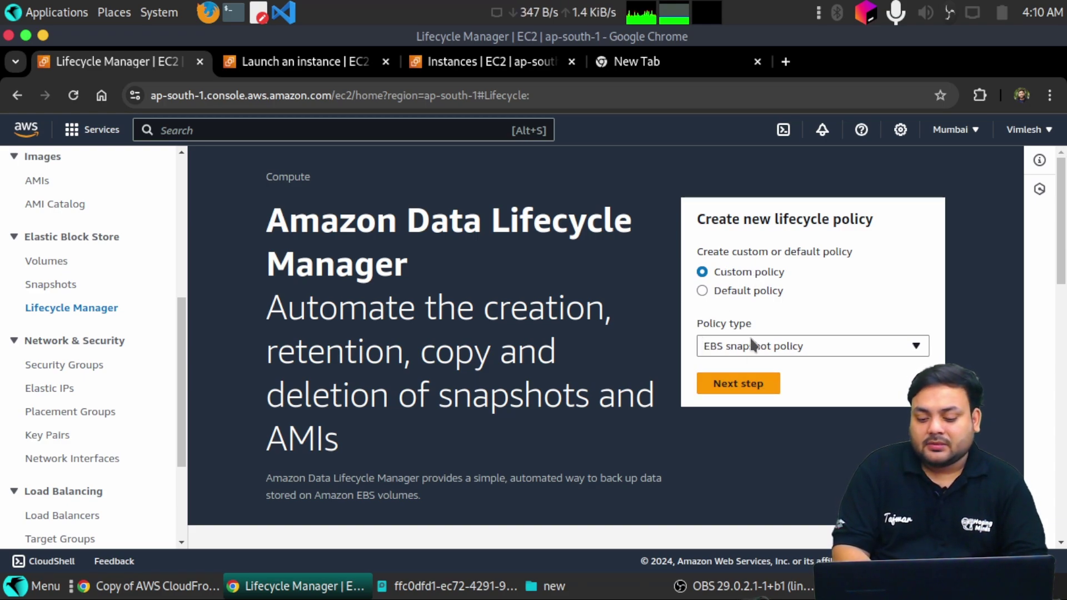
pyautogui.click(766, 344)
pyautogui.click(765, 344)
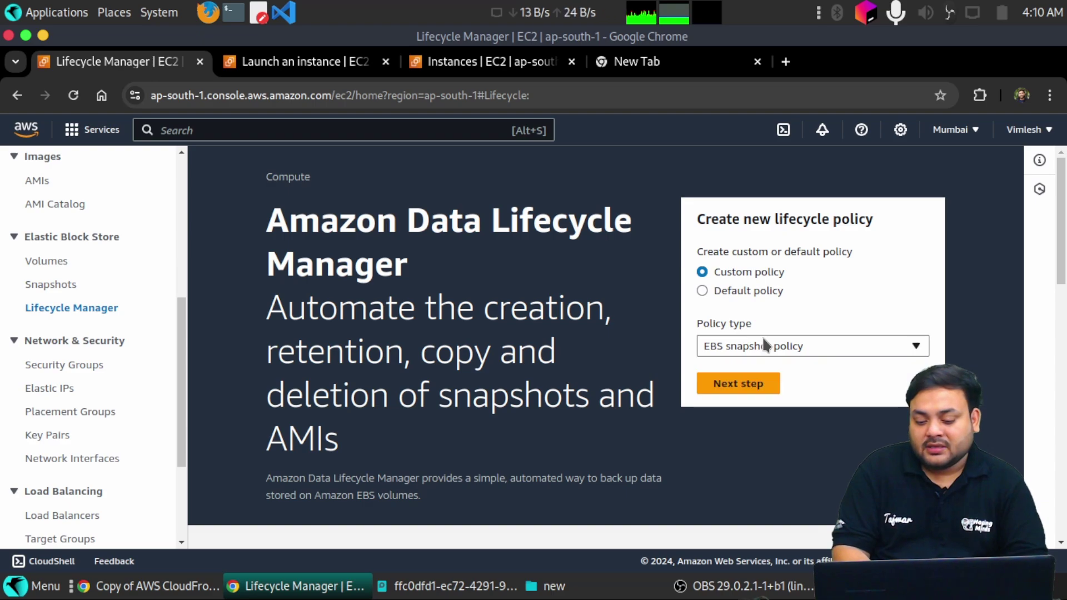
pyautogui.click(740, 383)
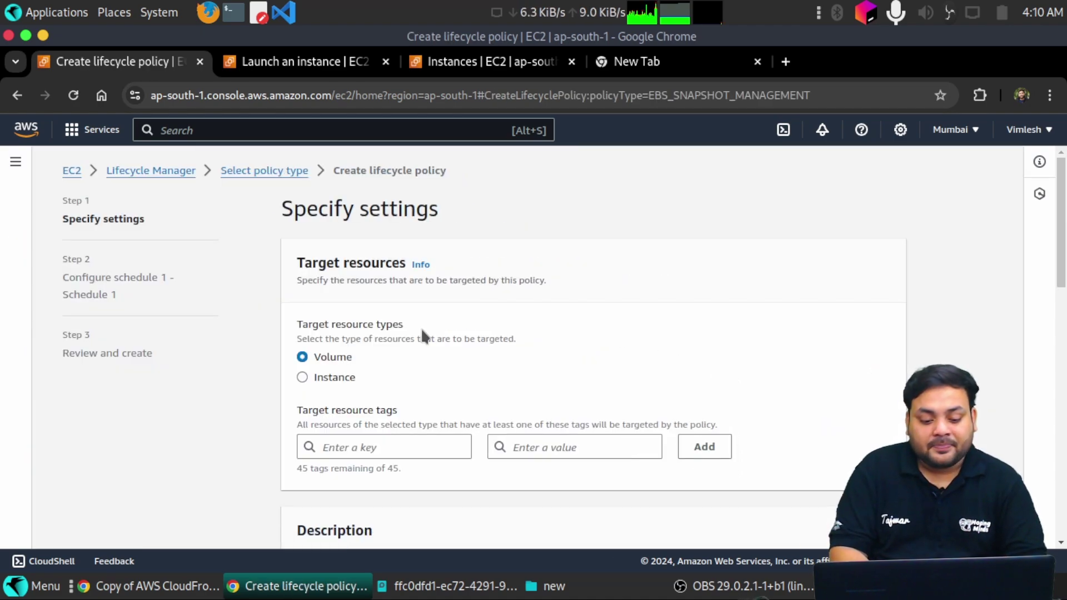
# Step: Fill in the target resource tag for volumes with key Name and value mymachine
pyautogui.scroll(-2, 352, 322)
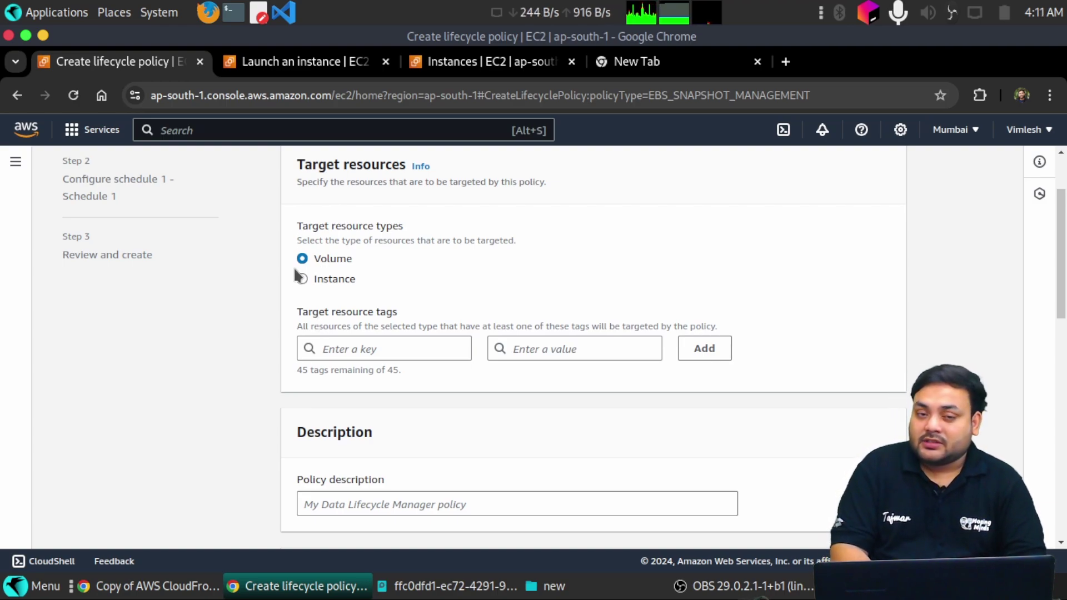
pyautogui.scroll(-3, 420, 297)
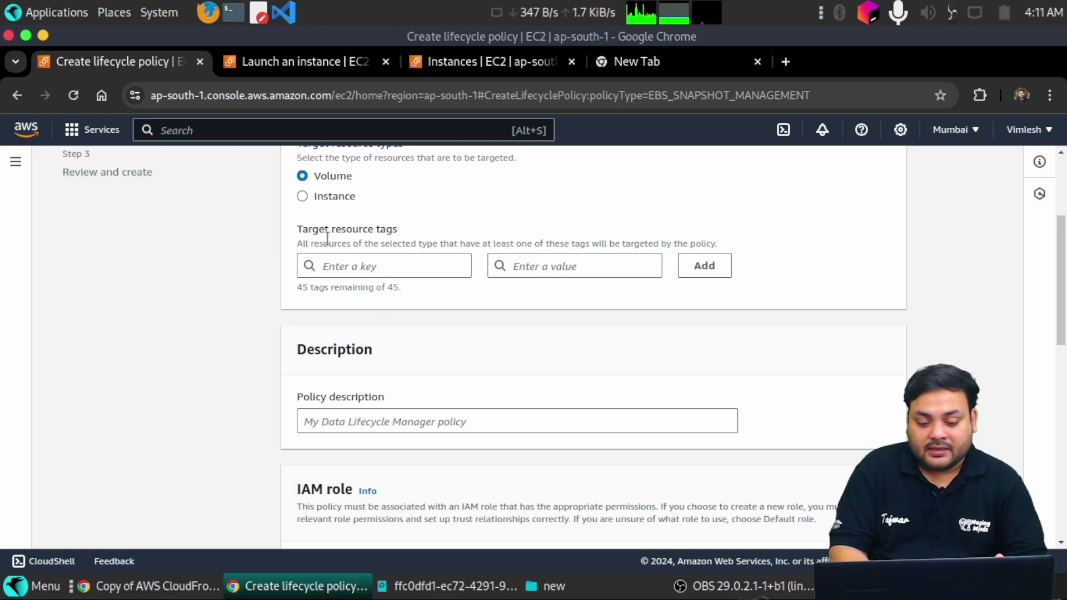
pyautogui.moveTo(308, 233); pyautogui.dragTo(386, 236)
pyautogui.click(385, 249)
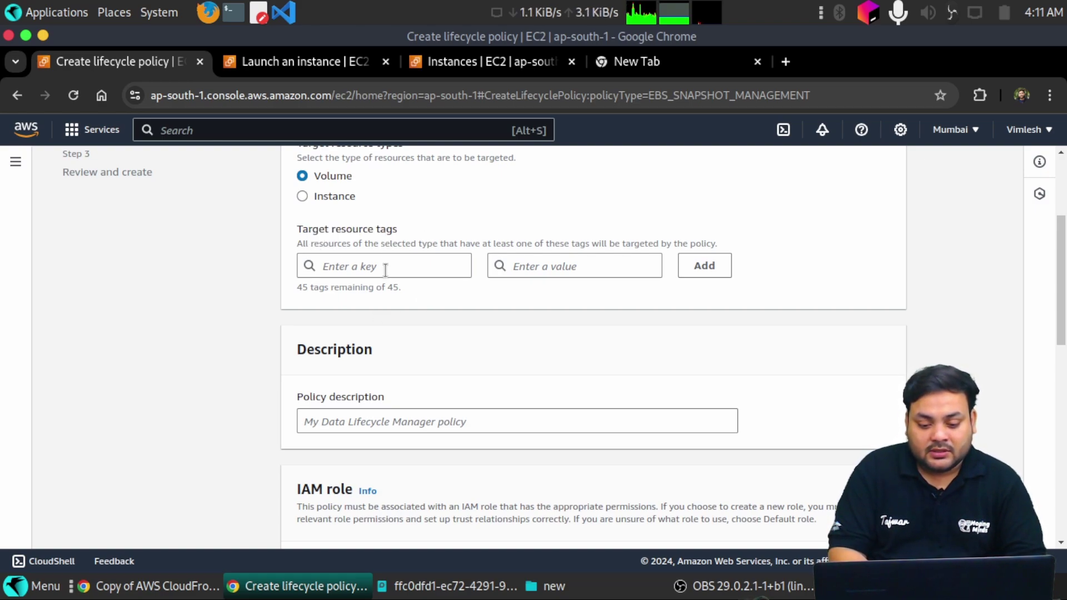
pyautogui.click(355, 267)
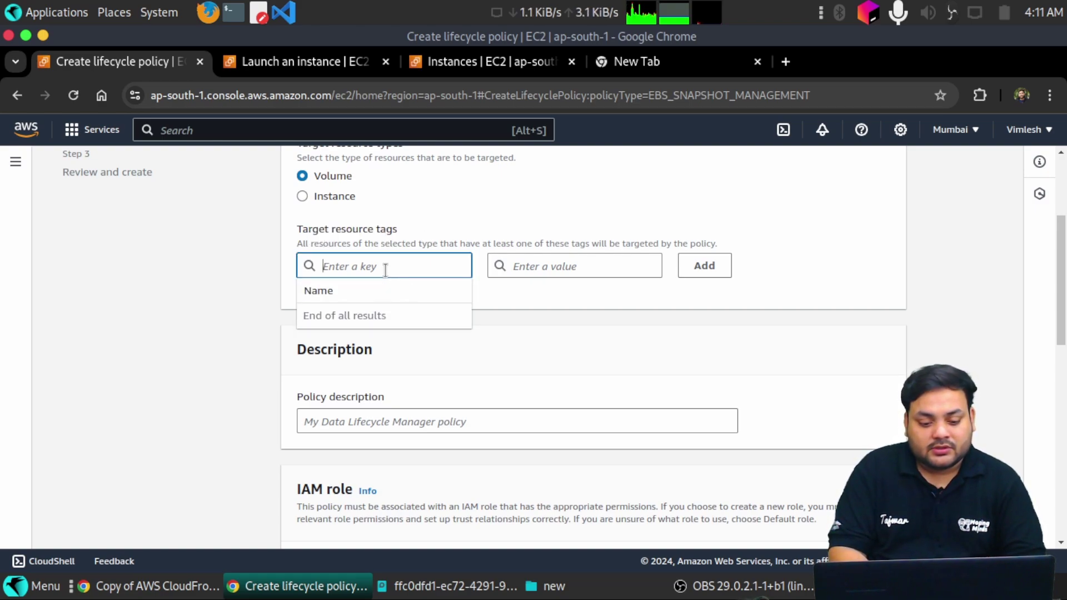
pyautogui.click(357, 292)
pyautogui.click(513, 260)
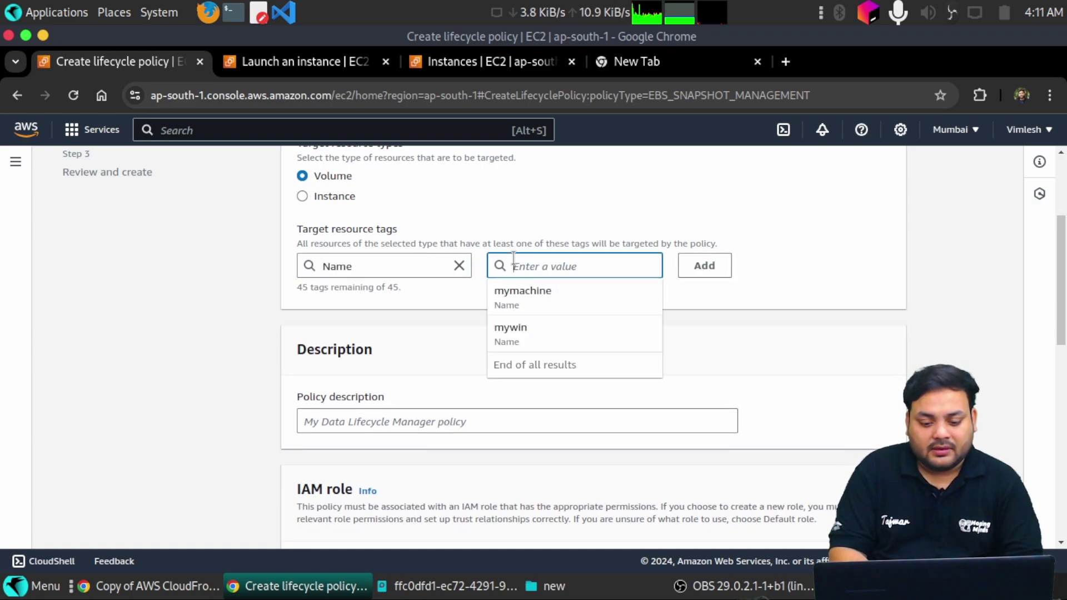
pyautogui.click(532, 310)
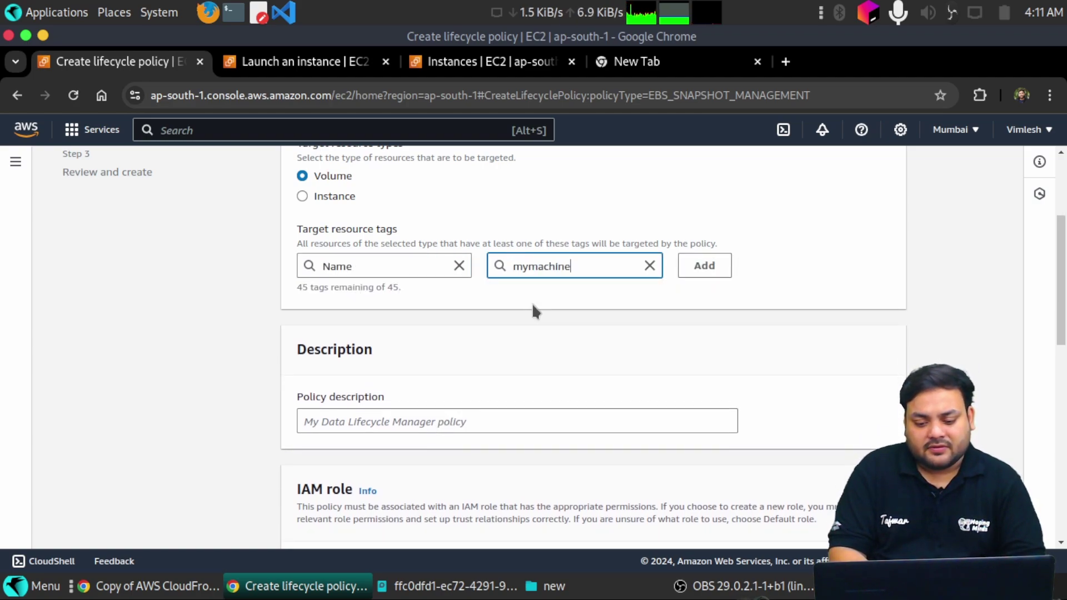
pyautogui.click(611, 259)
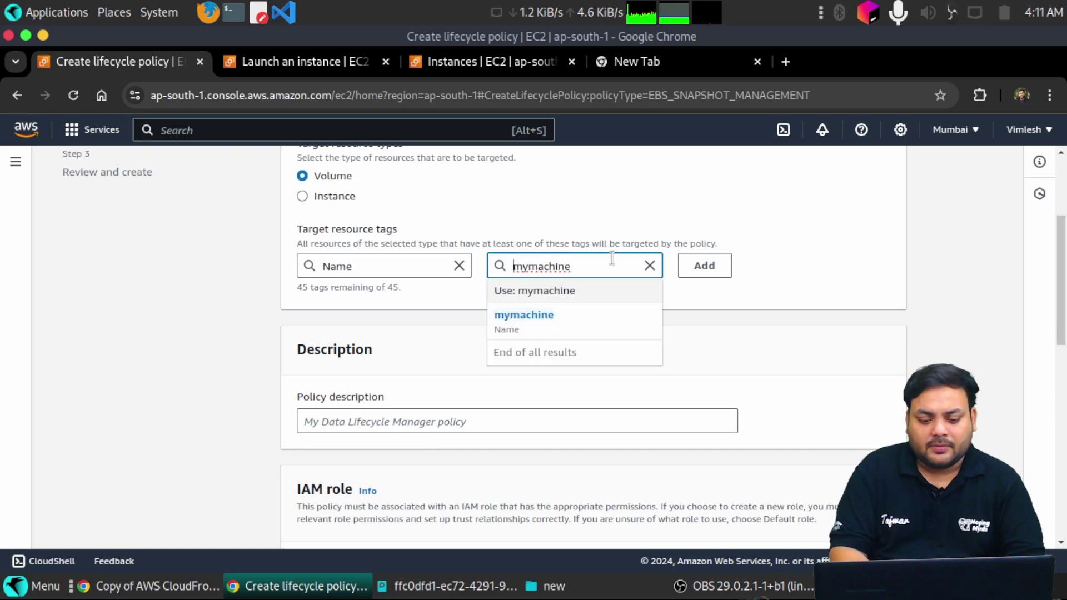
pyautogui.click(736, 286)
# Step: Enter "mydlm policy" as the policy description
pyautogui.scroll(-1, 621, 321)
pyautogui.scroll(-3, 617, 328)
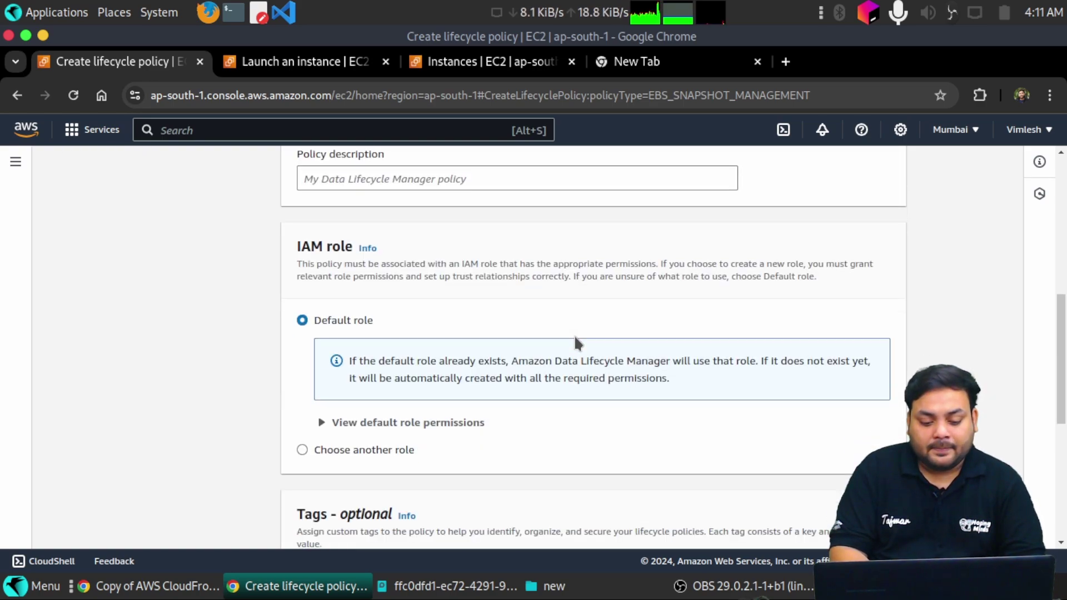
pyautogui.scroll(2, 448, 258)
pyautogui.click(366, 306)
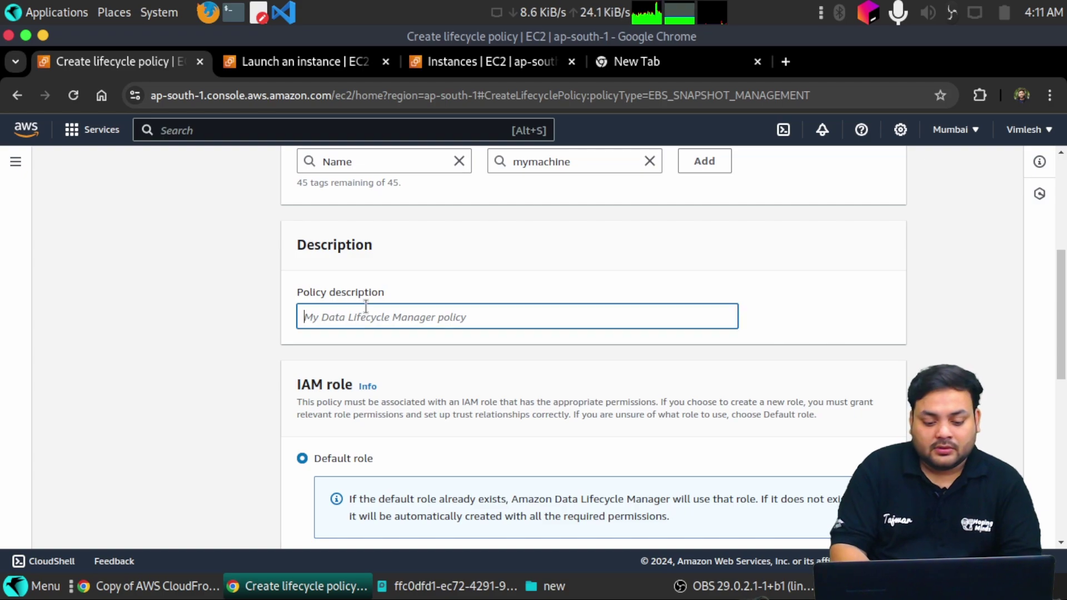
pyautogui.write('mydlm')
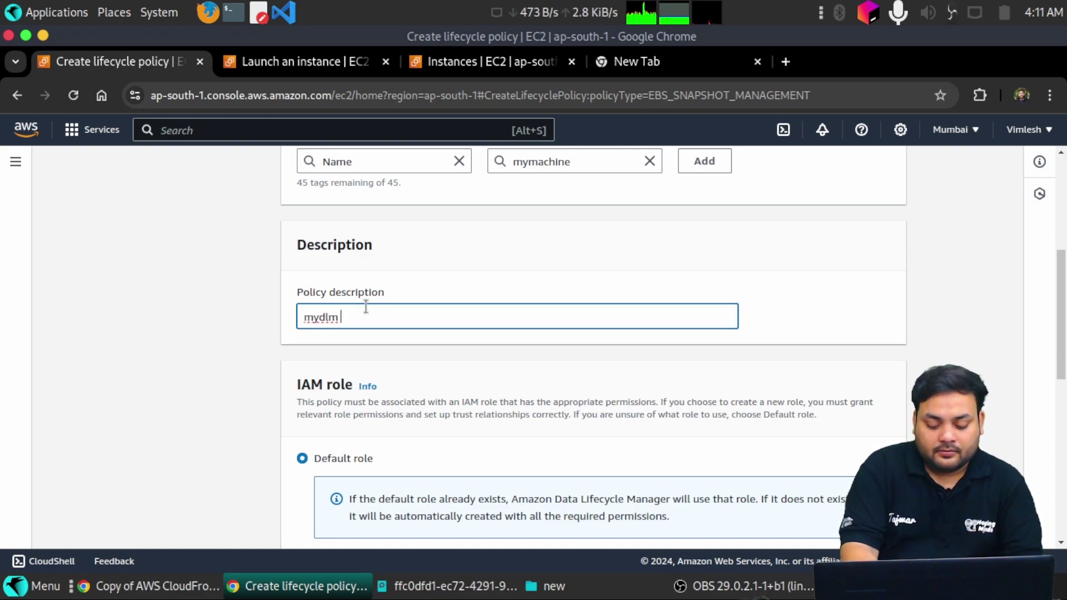
pyautogui.write(' policy')
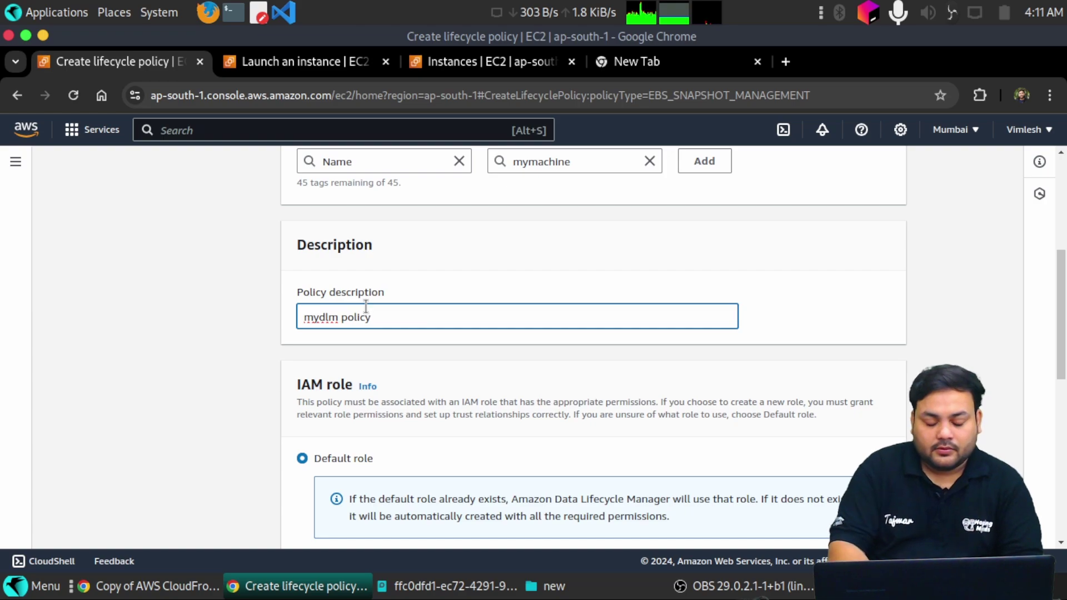
# Step: Try to continue to the schedule configuration with the default IAM role and the policy status enabled
pyautogui.scroll(-5, 364, 309)
pyautogui.scroll(3, 321, 258)
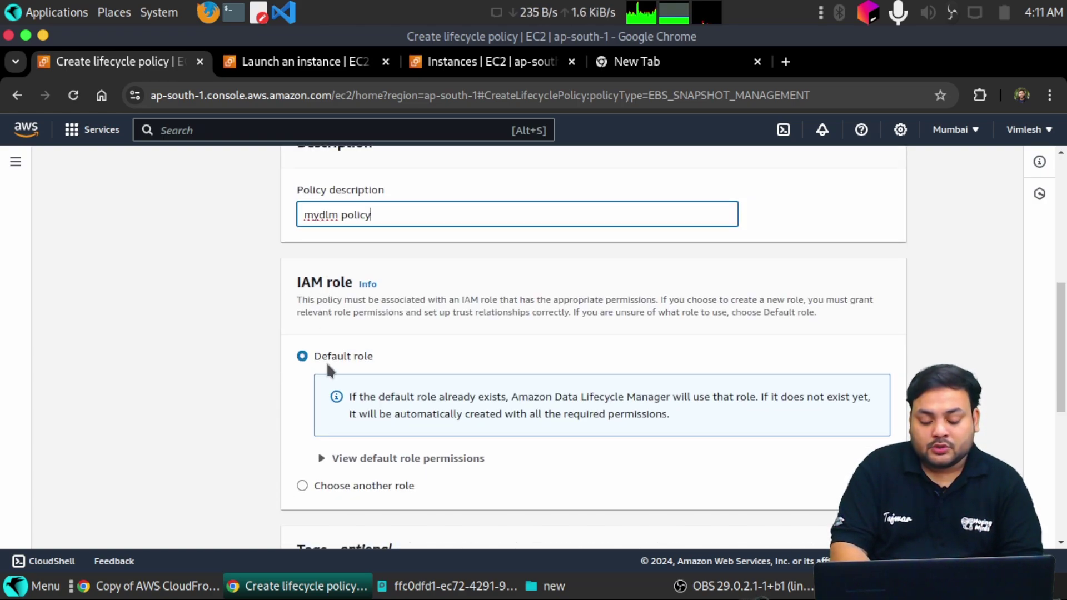
pyautogui.scroll(-5, 327, 364)
pyautogui.scroll(-2, 328, 371)
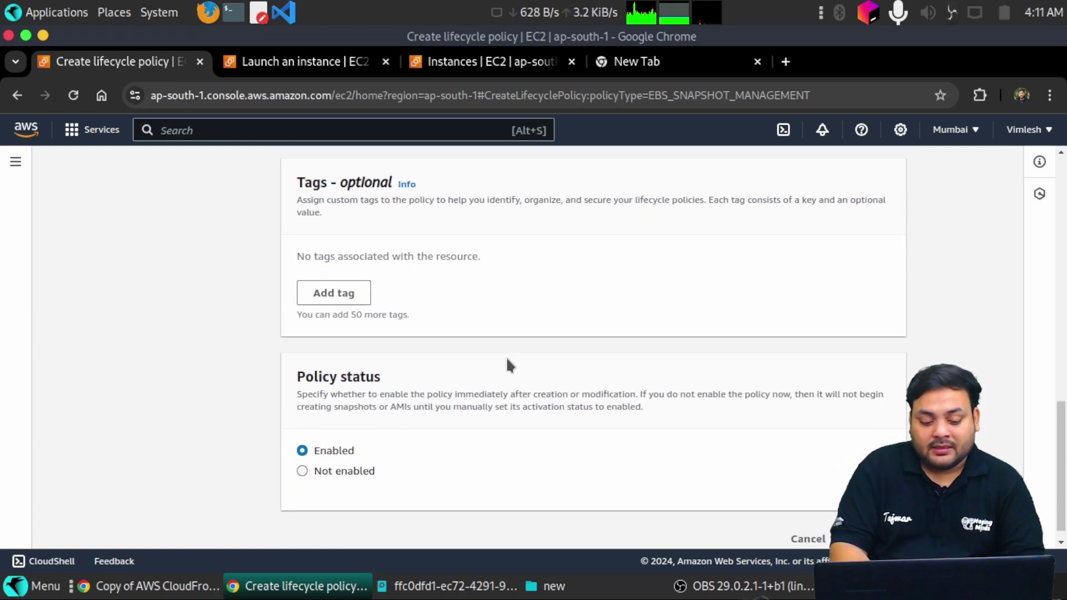
pyautogui.click(875, 521)
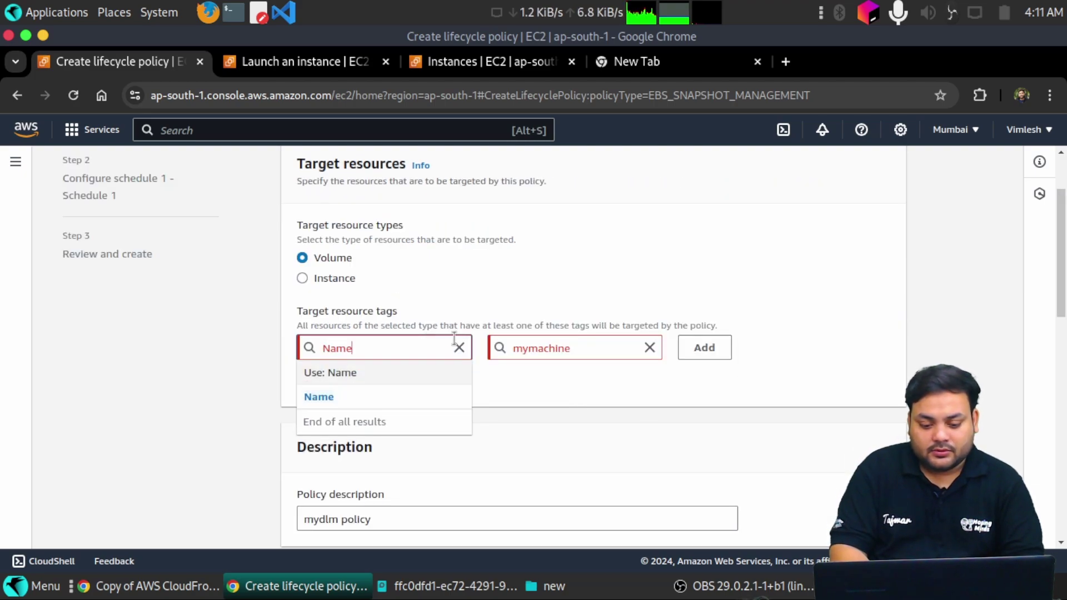
# Step: Clear and reselect mymachine as the value for the Name key, and add the pair to the target resource tags
pyautogui.click(349, 398)
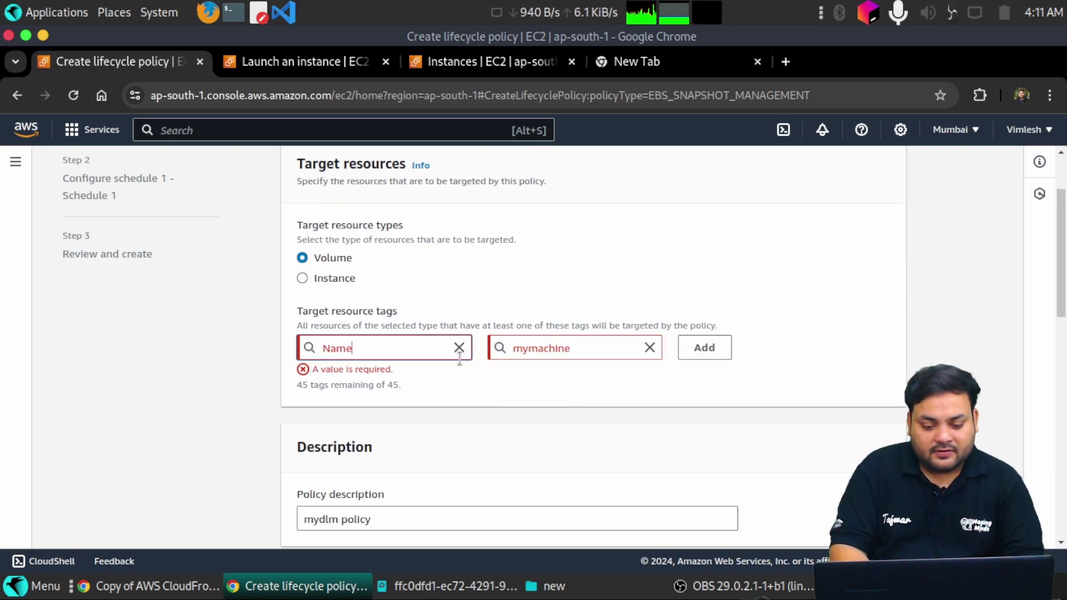
pyautogui.click(598, 343)
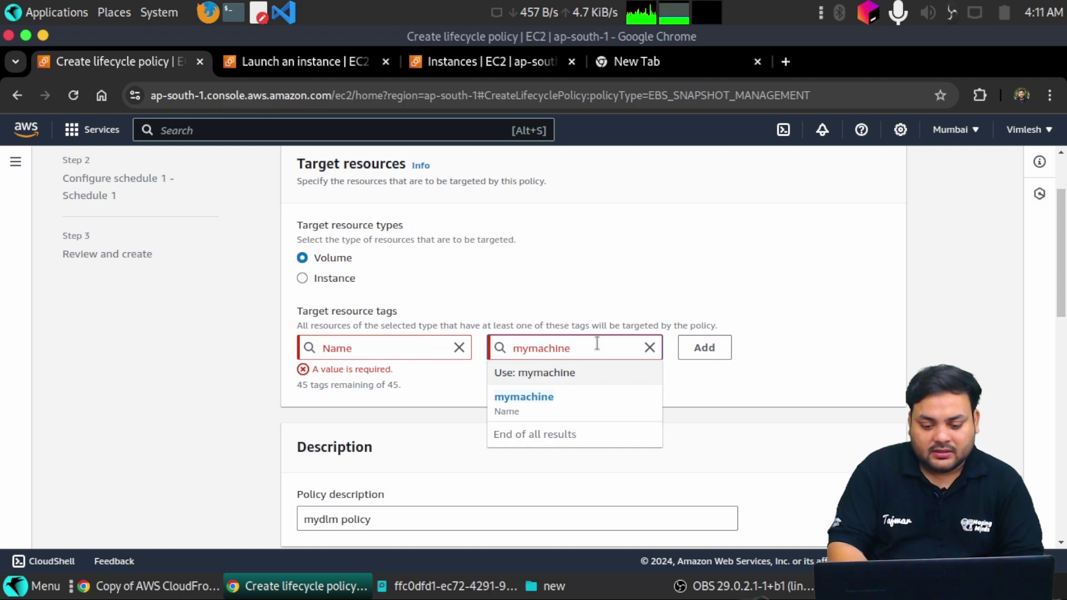
pyautogui.press('BackSpace')
pyautogui.press('BackSpace')
pyautogui.press('BackSpace')
pyautogui.press('BackSpace')
pyautogui.press('BackSpace')
pyautogui.press('BackSpace')
pyautogui.press('BackSpace')
pyautogui.press('BackSpace')
pyautogui.press('BackSpace')
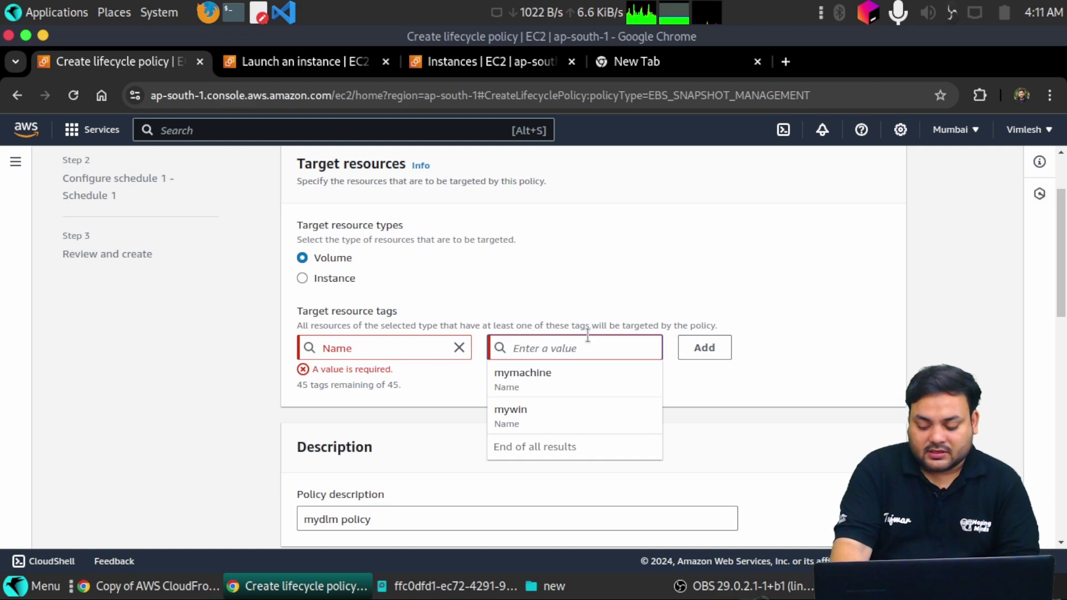
pyautogui.click(634, 388)
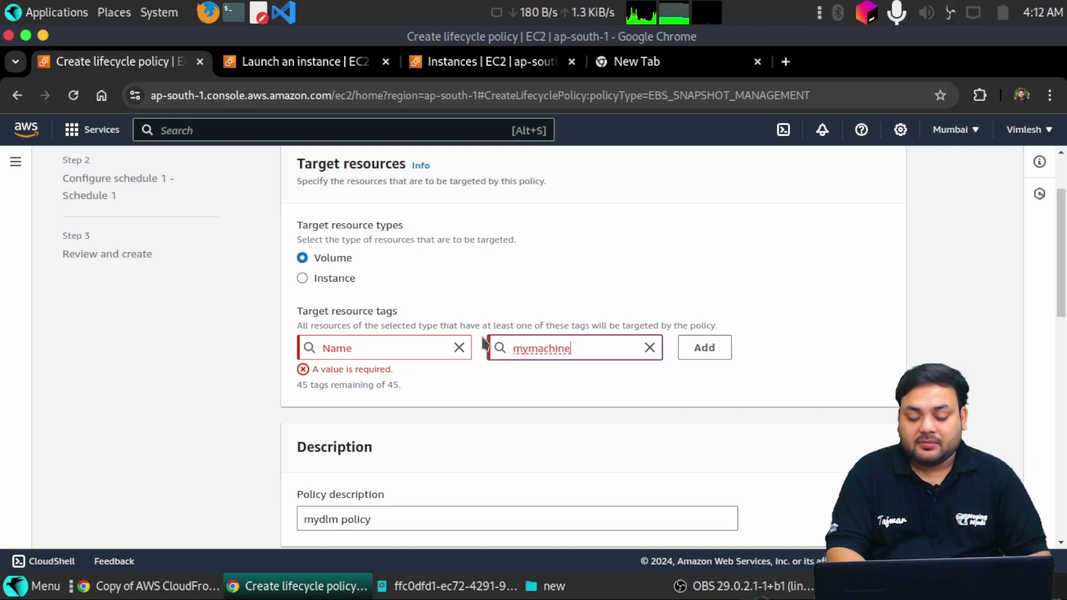
pyautogui.click(658, 352)
pyautogui.click(651, 349)
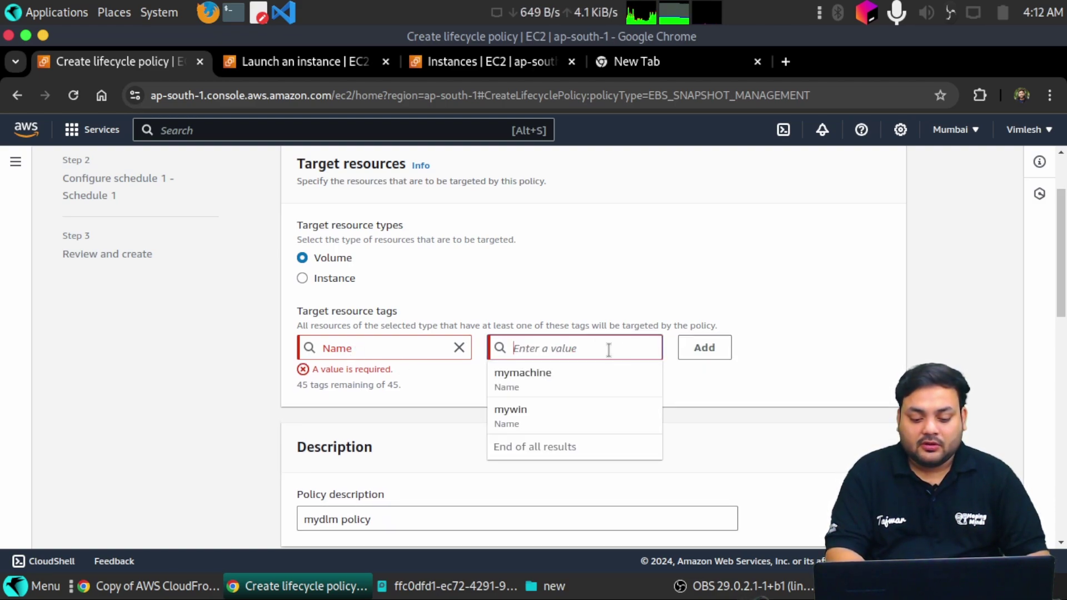
pyautogui.click(560, 375)
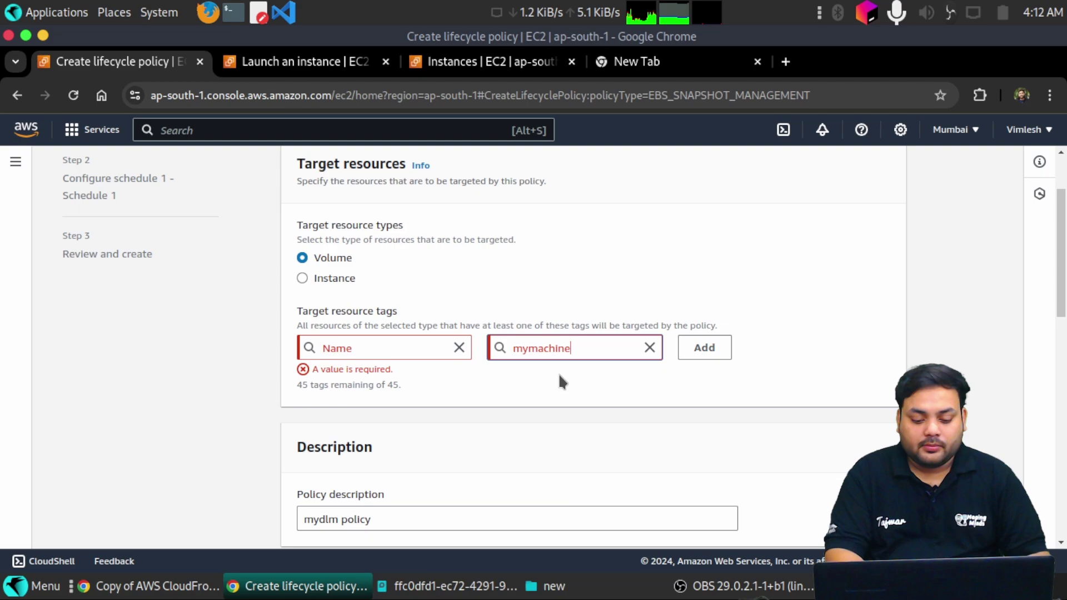
pyautogui.click(704, 342)
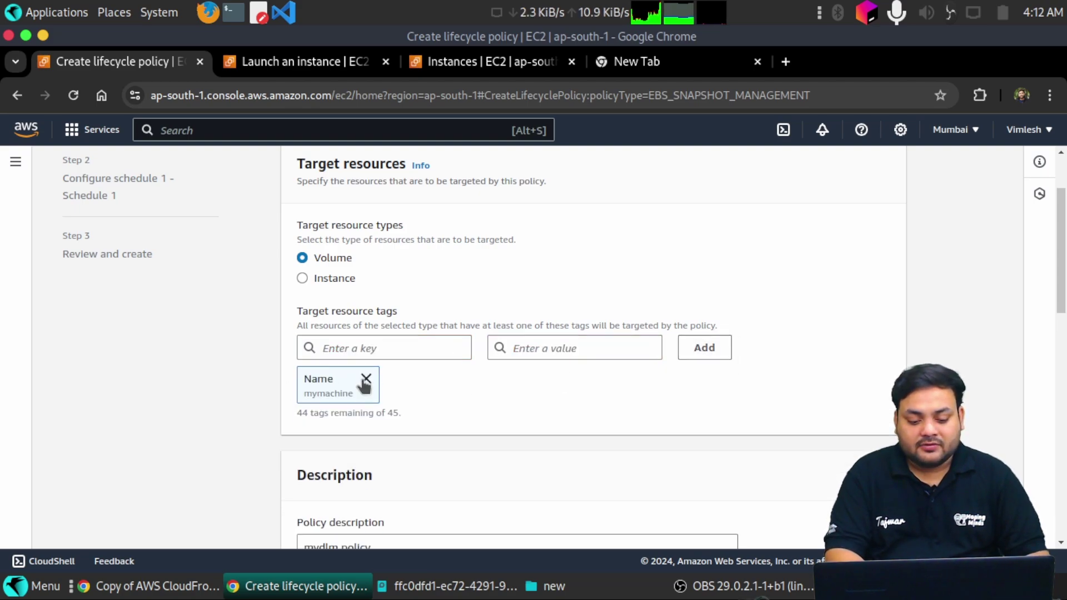
# Step: Proceed to the schedule configuration, keeping the default IAM role and the Enabled policy status
pyautogui.scroll(-5, 472, 401)
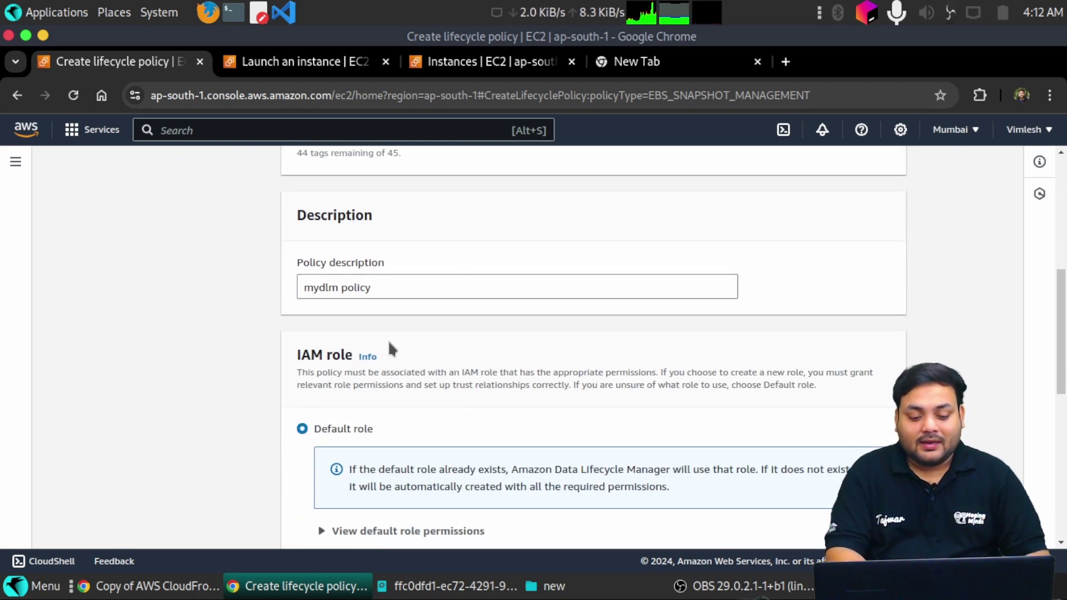
pyautogui.scroll(-6, 444, 331)
pyautogui.scroll(-2, 618, 288)
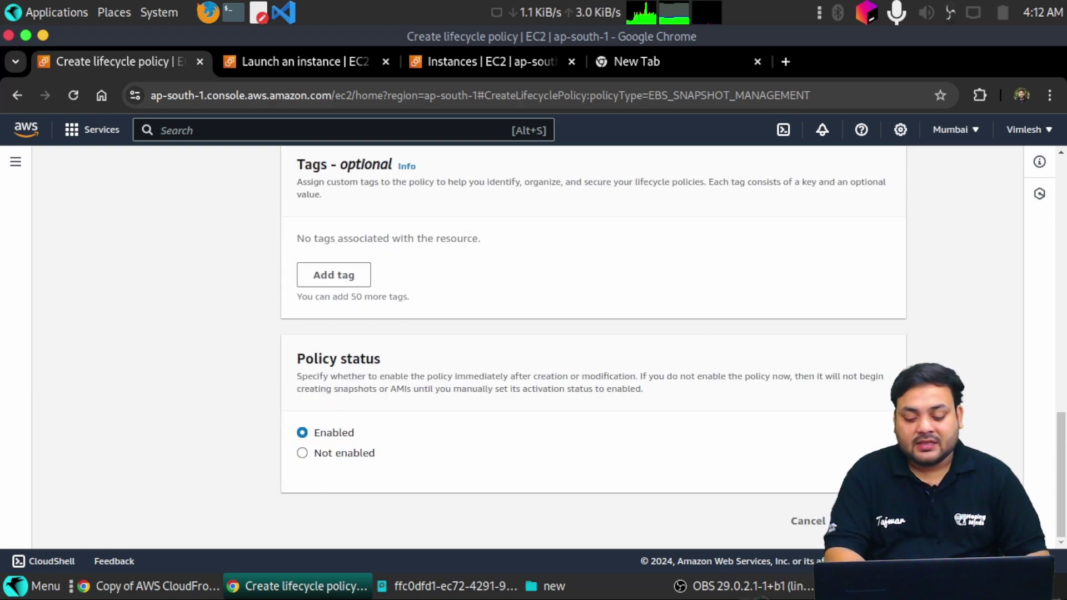
pyautogui.click(867, 521)
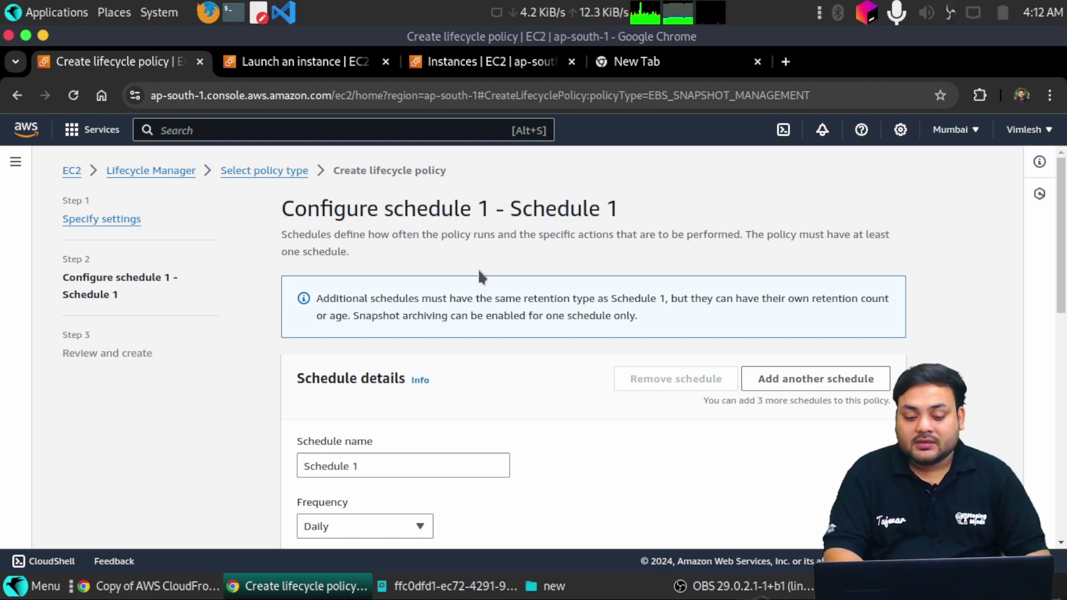
# Step: Keep Count as Schedule 1's retention type and set it to keep 2 snapshots in the standard tier
pyautogui.scroll(-5, 477, 268)
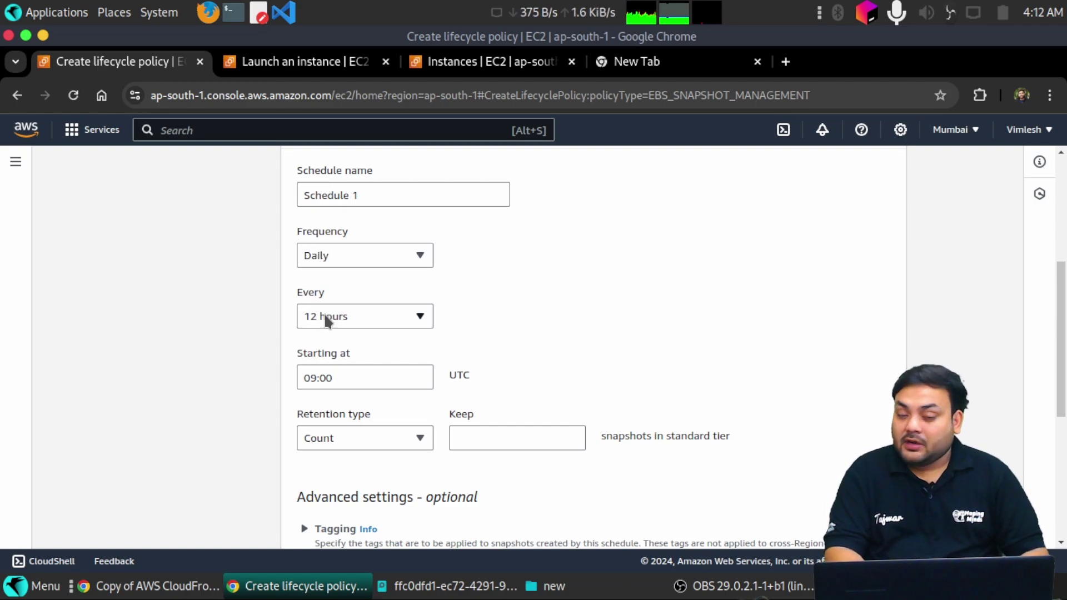
pyautogui.scroll(-2, 331, 348)
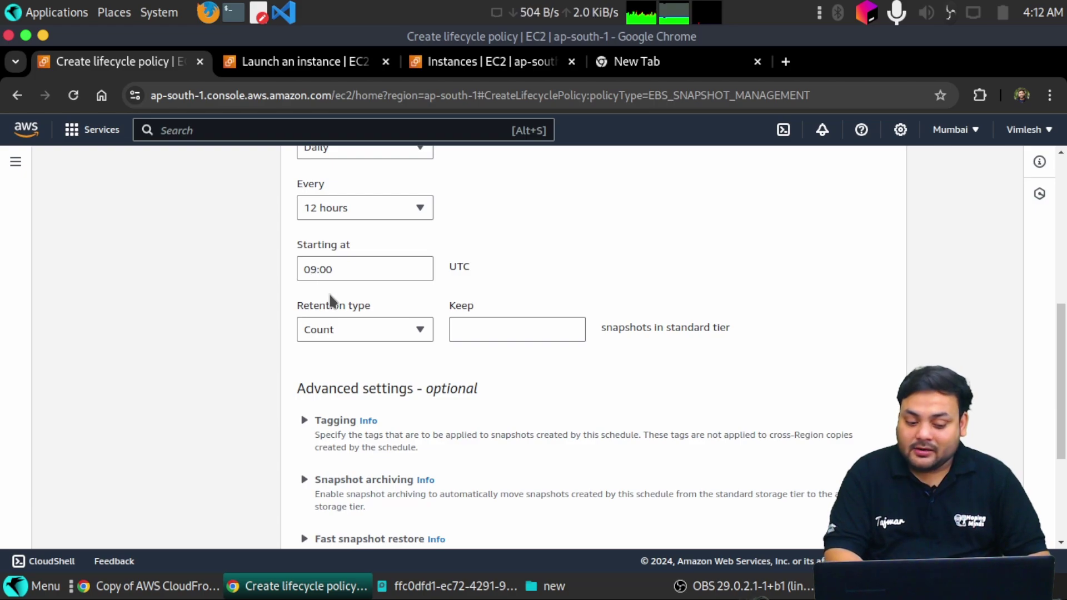
pyautogui.click(334, 331)
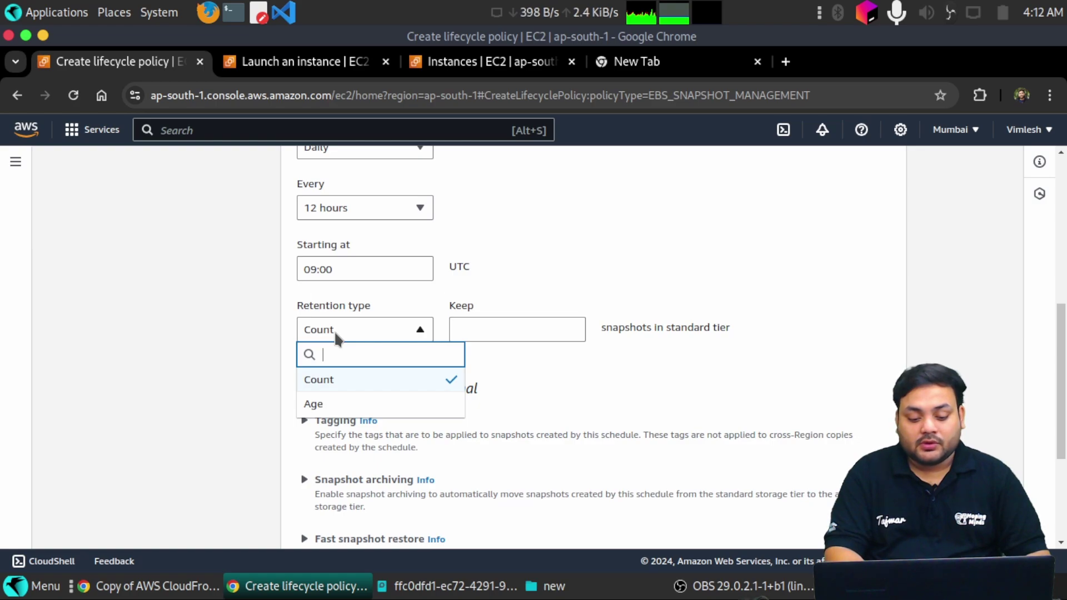
pyautogui.click(334, 331)
pyautogui.click(476, 326)
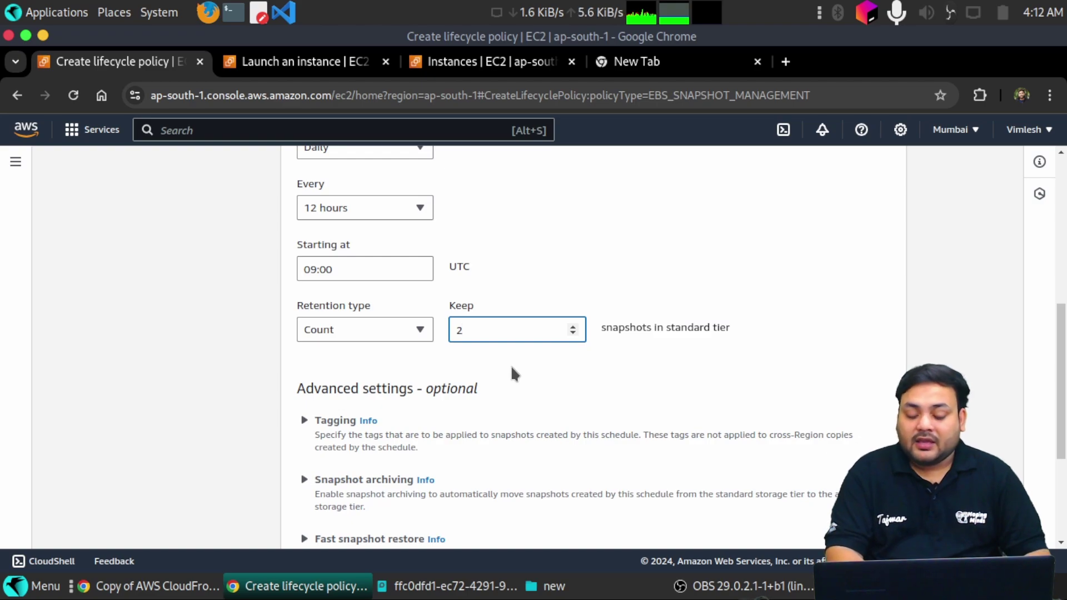
pyautogui.scroll(1, 511, 365)
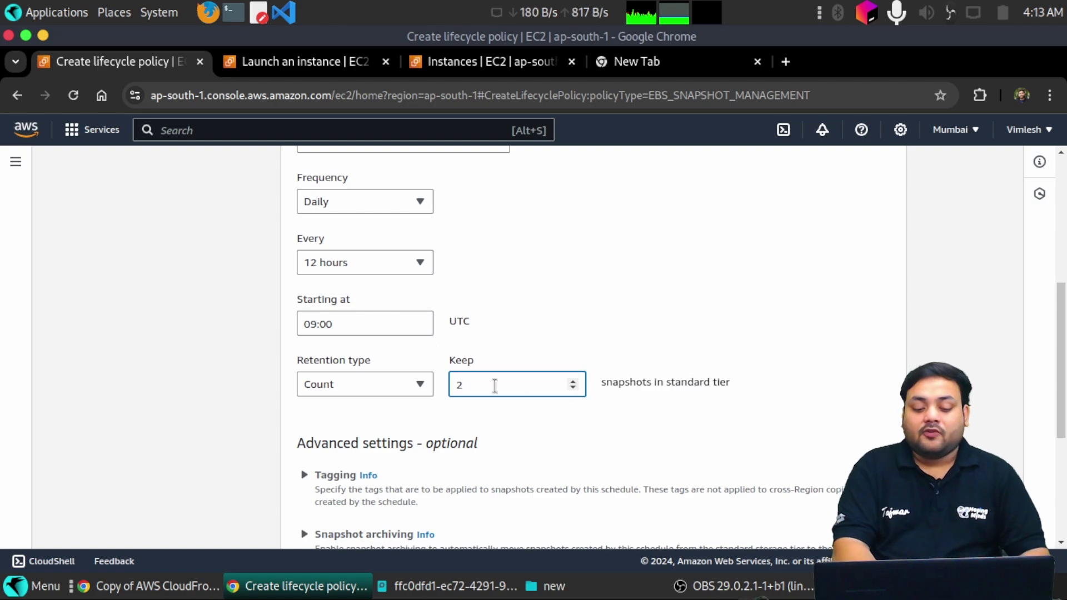
pyautogui.scroll(-5, 594, 334)
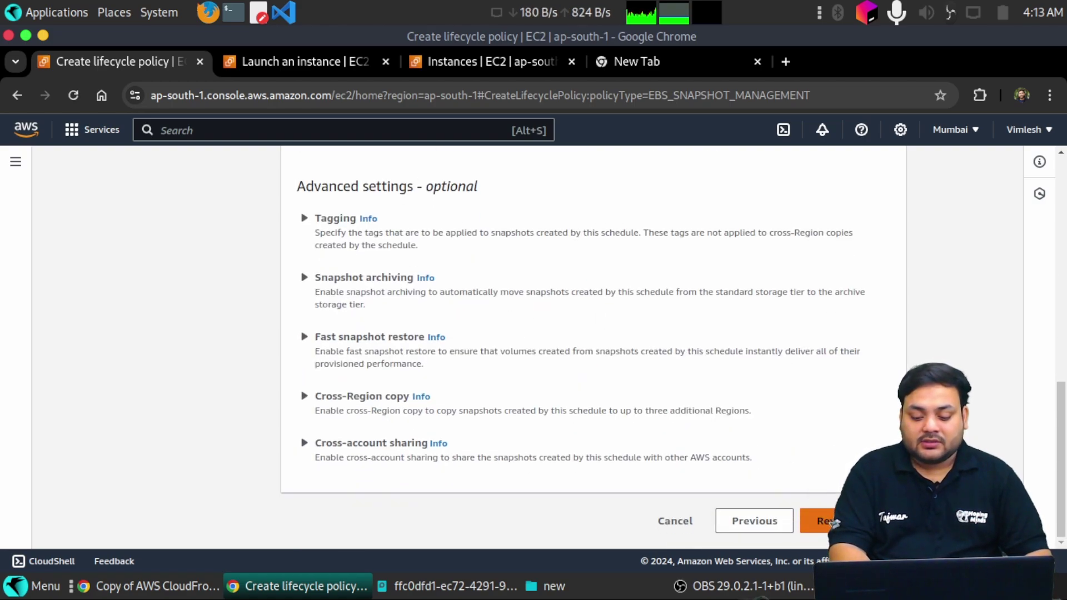
# Step: Review the policy settings without adding any optional advanced settings, and create the lifecycle policy
pyautogui.click(818, 521)
pyautogui.scroll(-5, 600, 422)
pyautogui.scroll(-2, 598, 429)
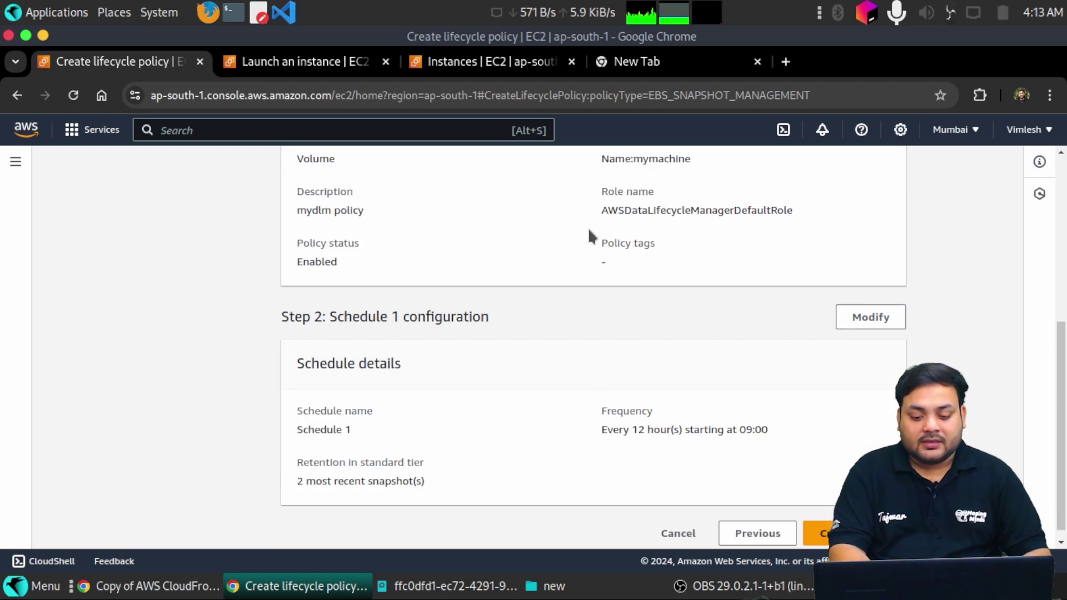
pyautogui.click(828, 520)
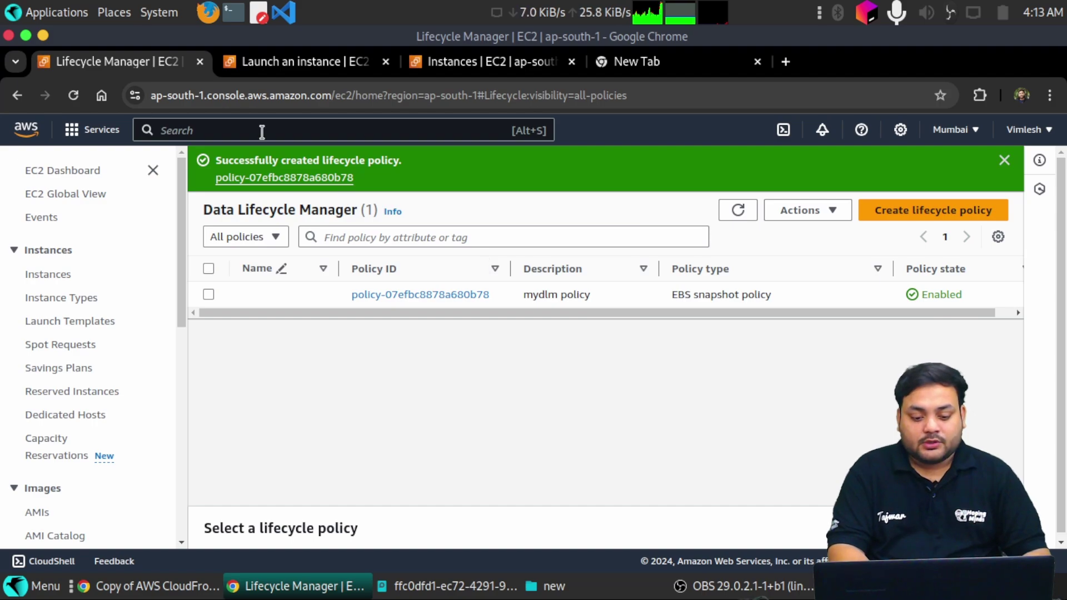
pyautogui.moveTo(215, 159); pyautogui.dragTo(439, 190)
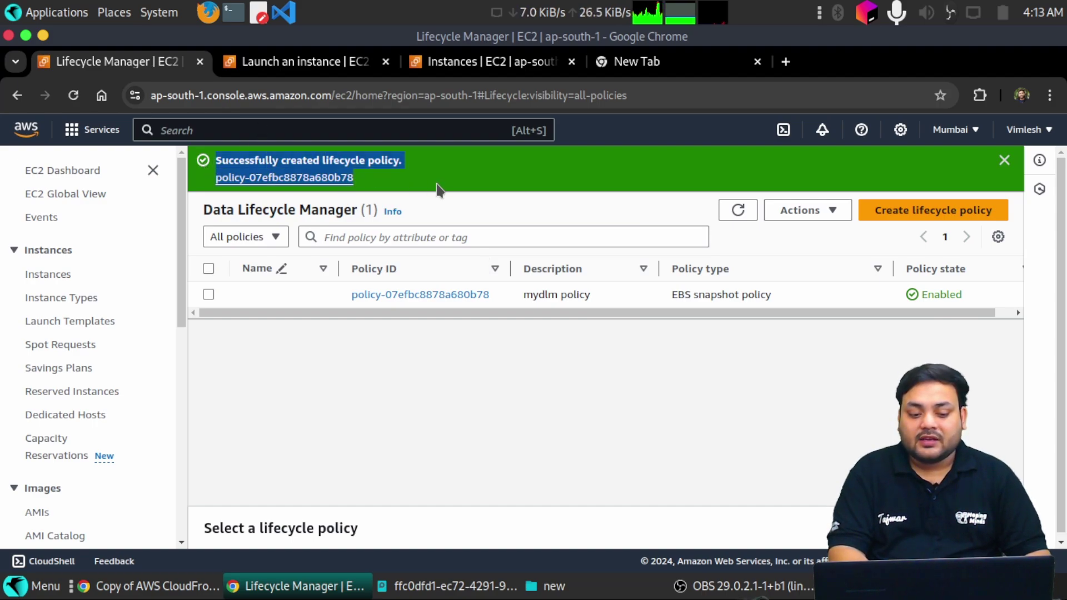
pyautogui.click(439, 190)
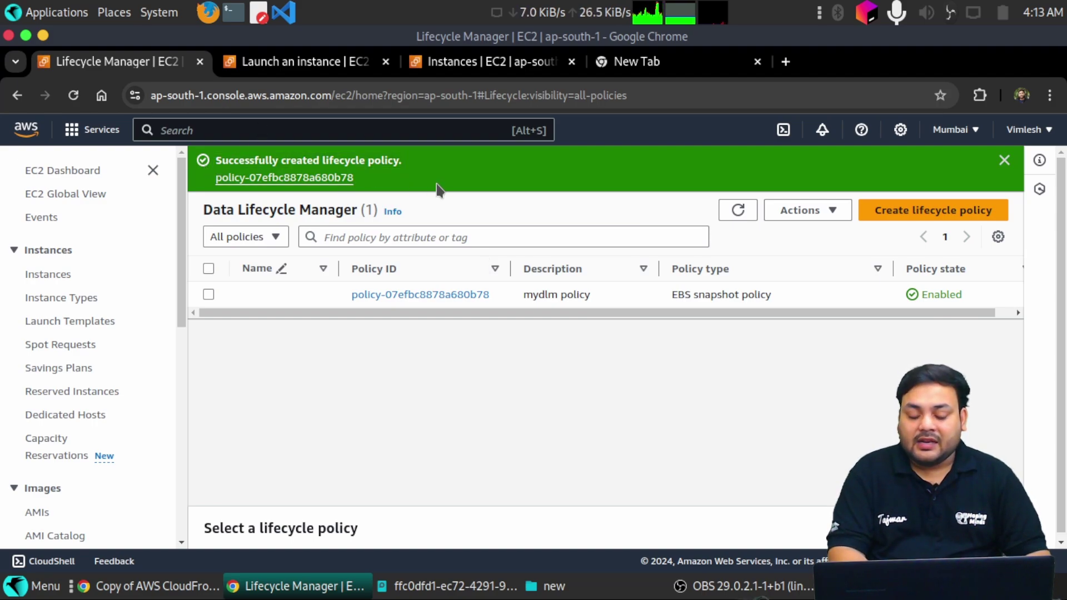
# Step: Open the details of the mydlm policy and examine its target tags, schedule frequency and retain rule
pyautogui.click(377, 295)
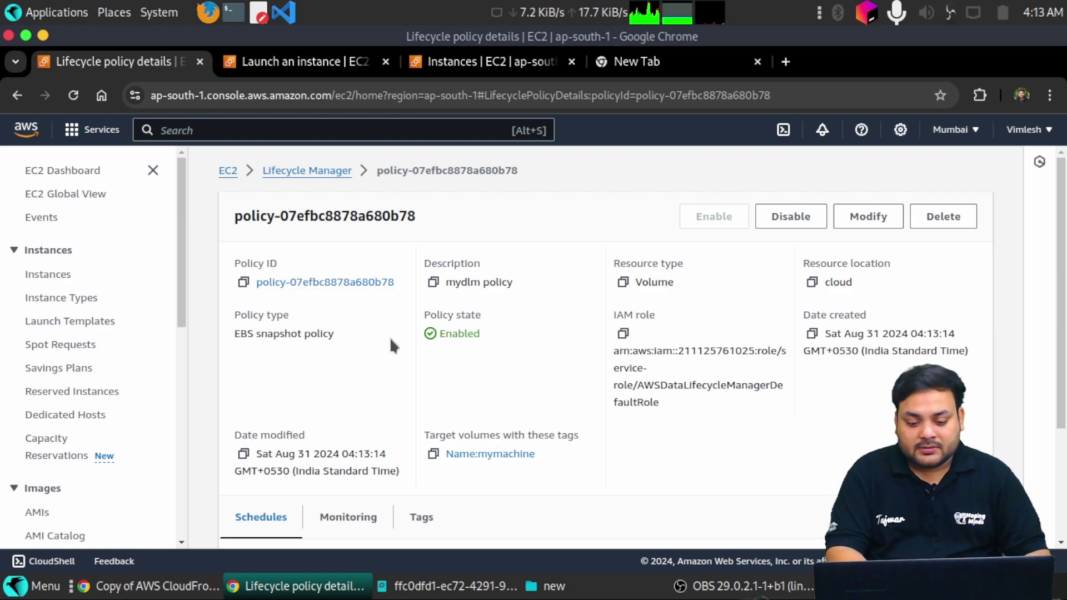
pyautogui.scroll(-1, 422, 342)
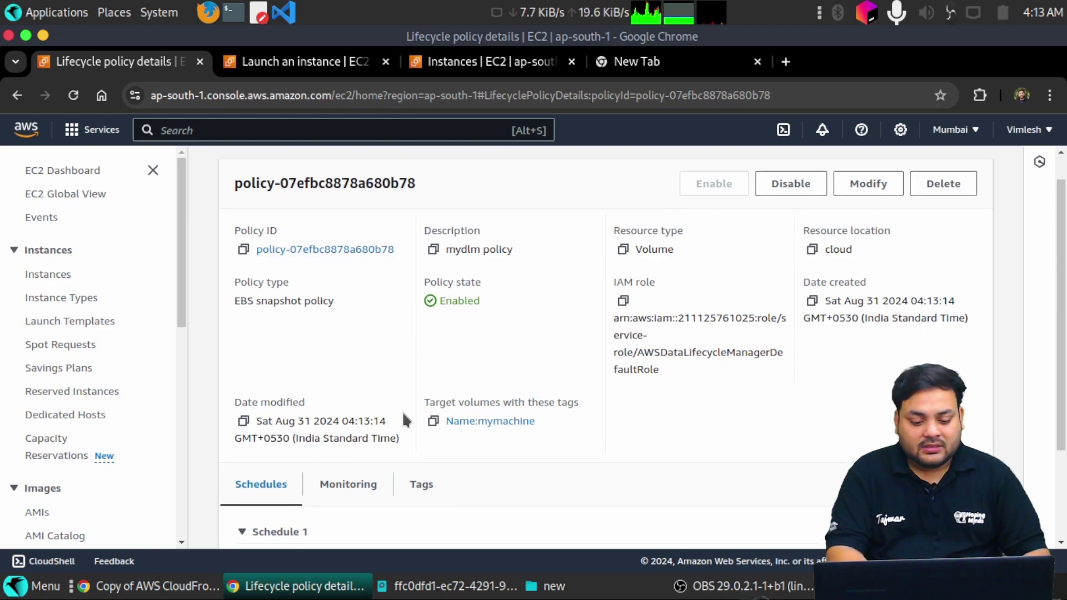
pyautogui.scroll(-3, 405, 420)
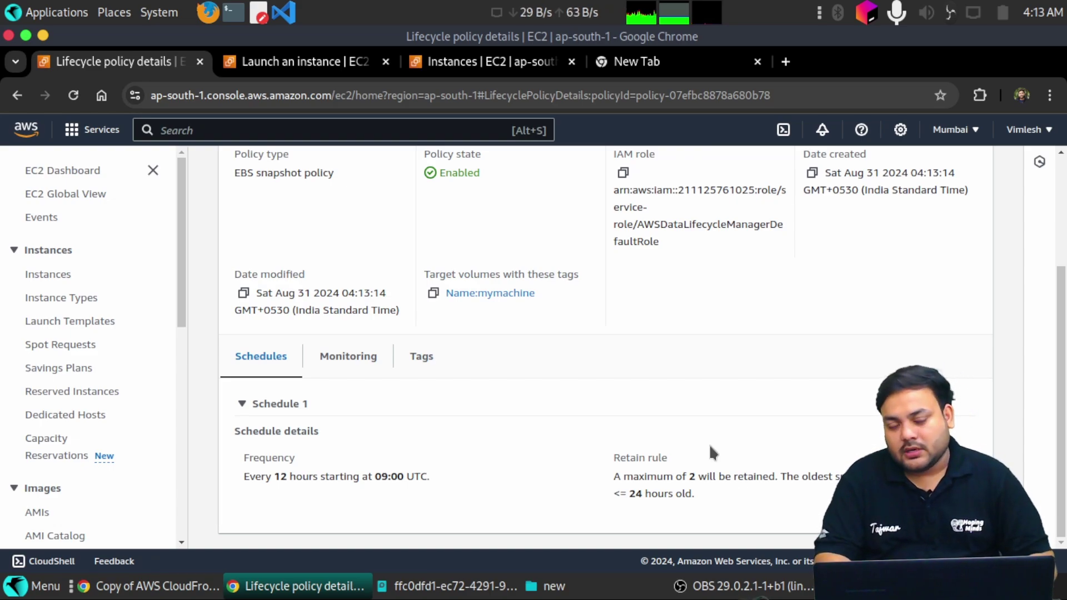
pyautogui.scroll(5, 632, 380)
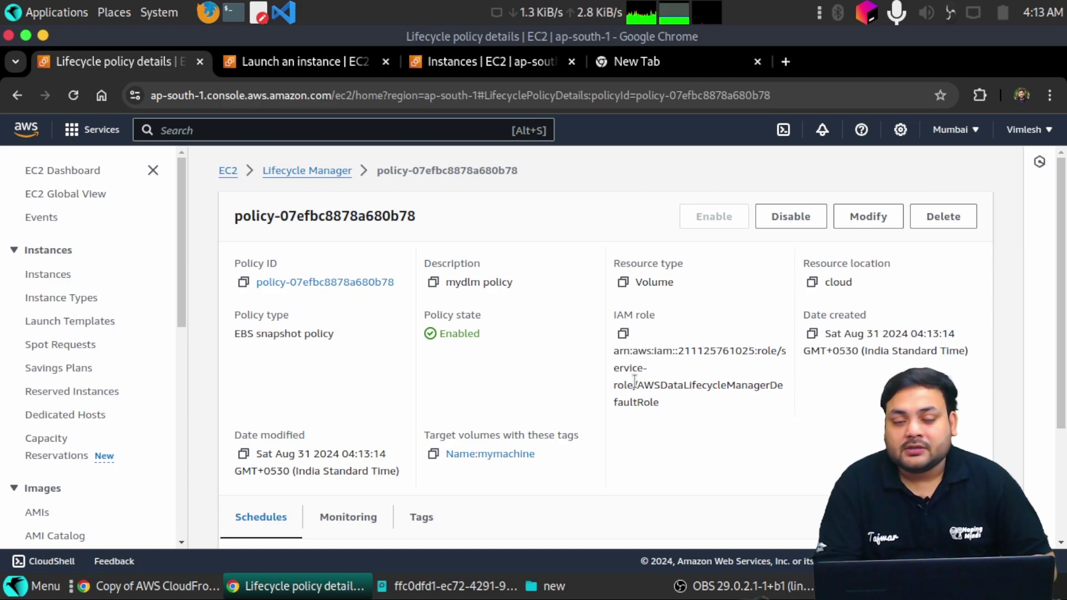